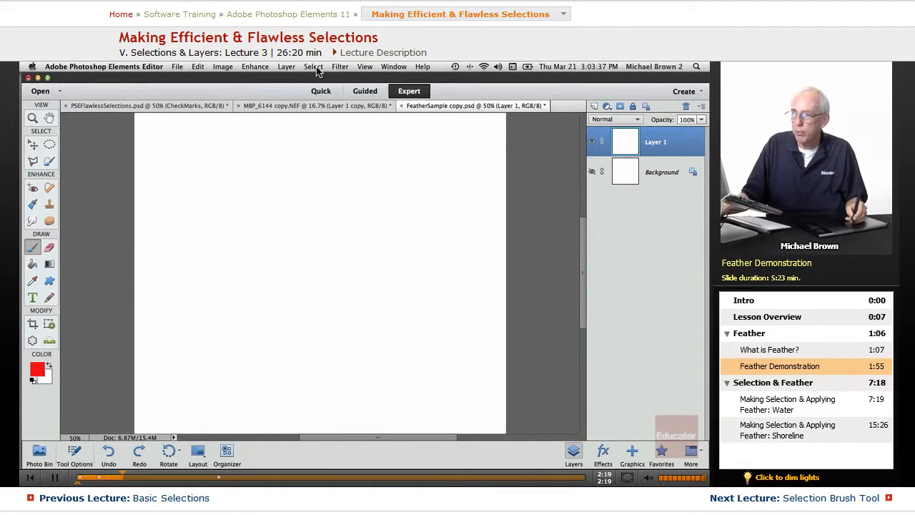
Browse the Select menu, then cycle through the Elliptical, Rectangular, Lasso, Polygonal and Magnetic Lasso tools
left_click(313, 68)
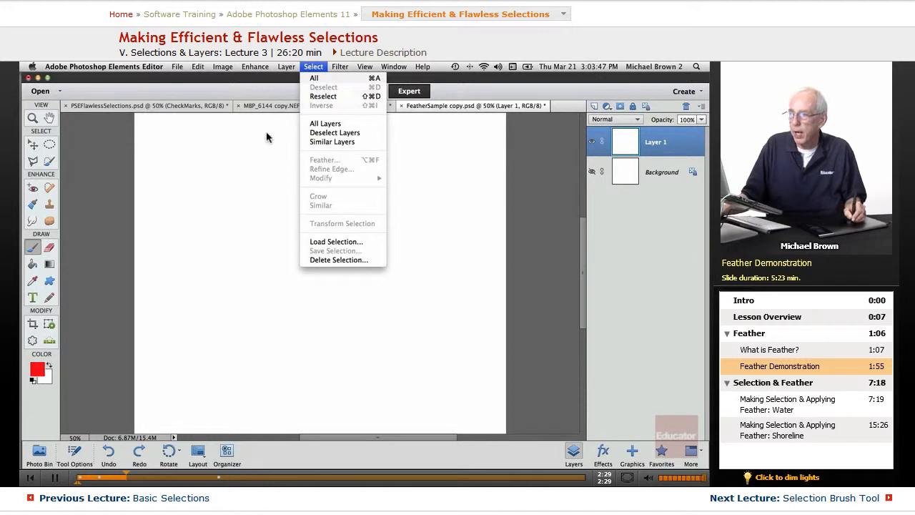
left_click(446, 316)
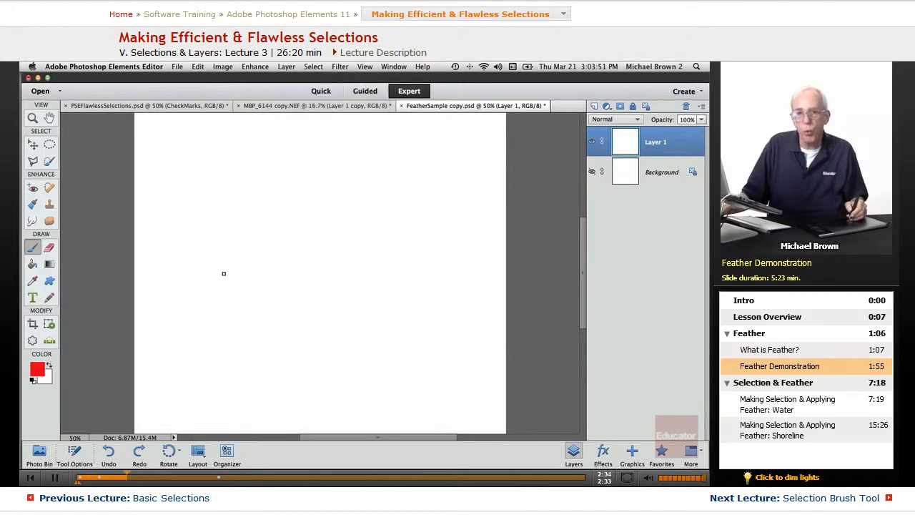
left_click(76, 455)
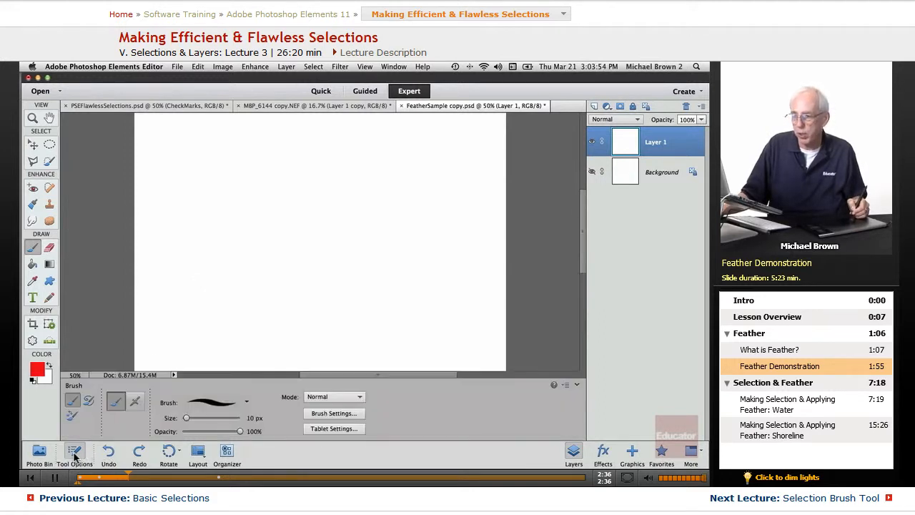
left_click(49, 145)
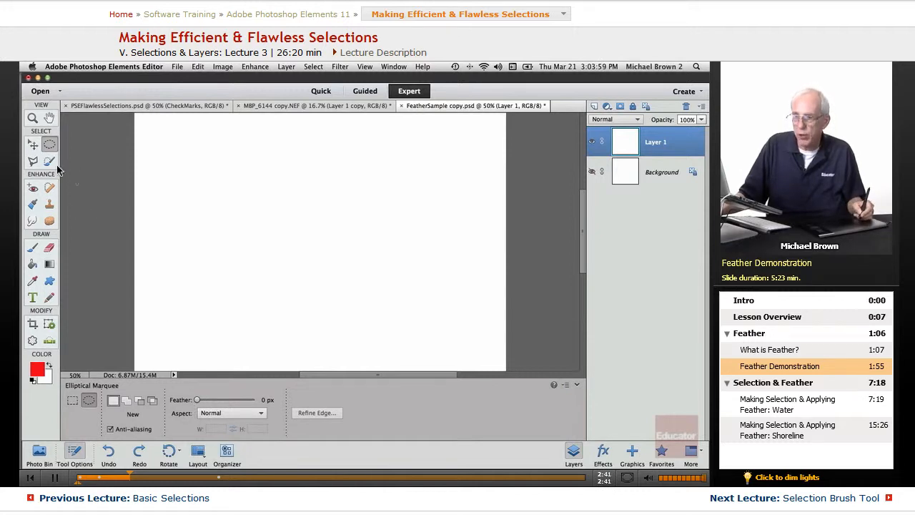
left_click(72, 400)
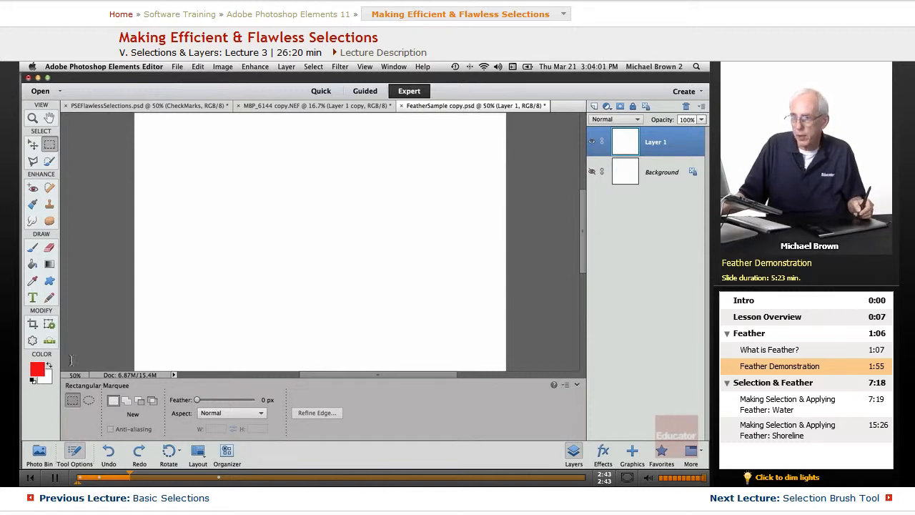
left_click(32, 161)
left_click(73, 410)
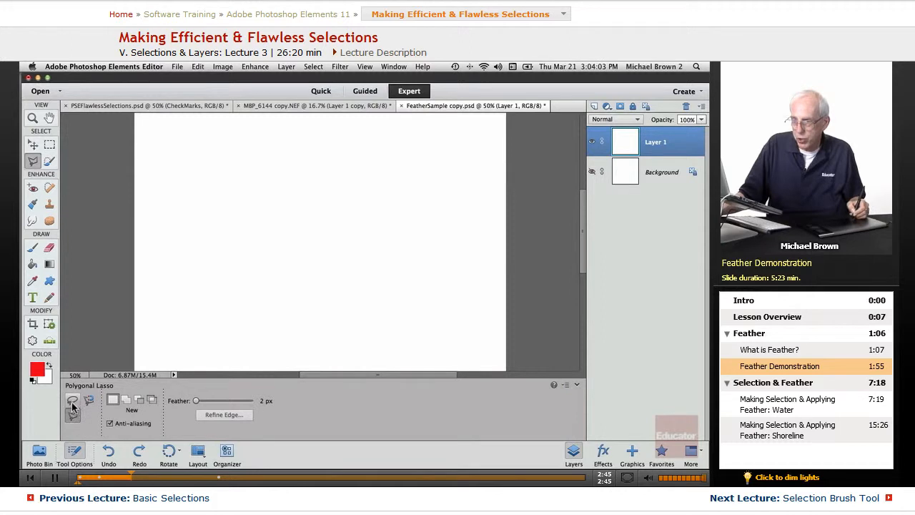
left_click(89, 400)
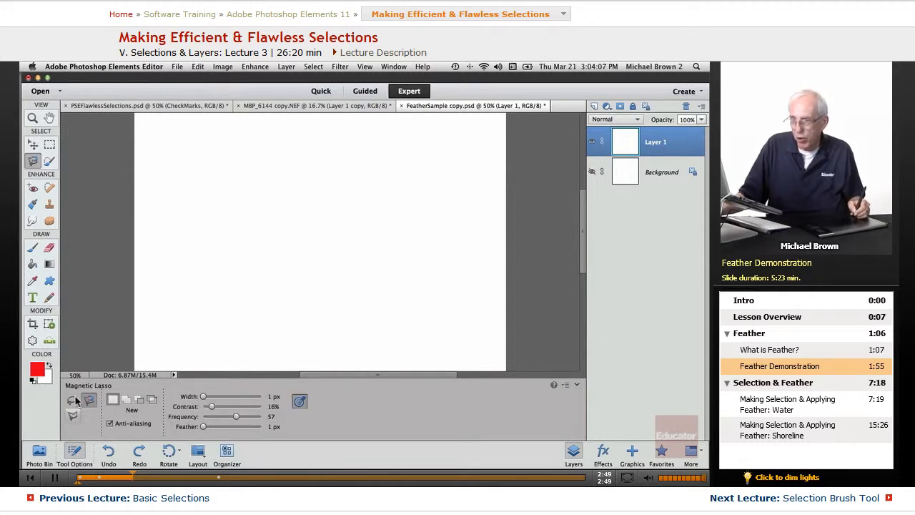
Try the Selection Brush and Quick Selection, then Magic Wand-select the whole white canvas at Tolerance 59
left_click(48, 160)
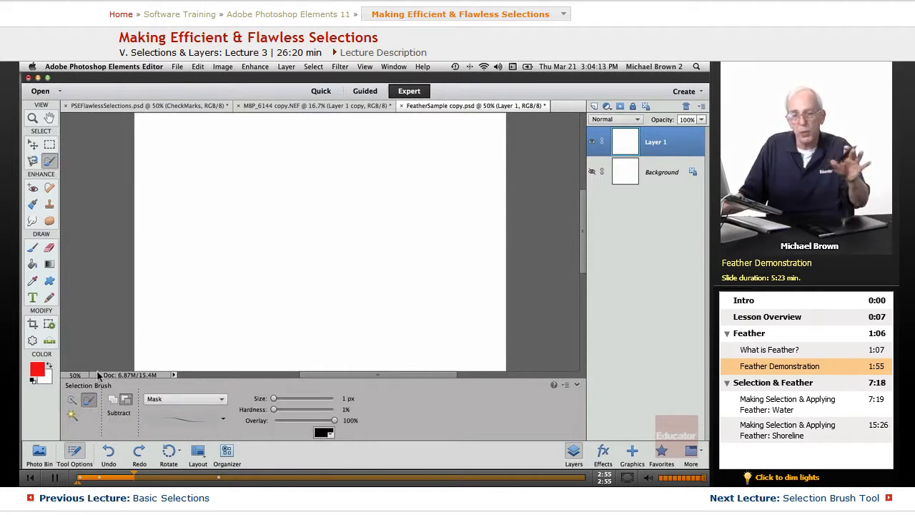
left_click(72, 399)
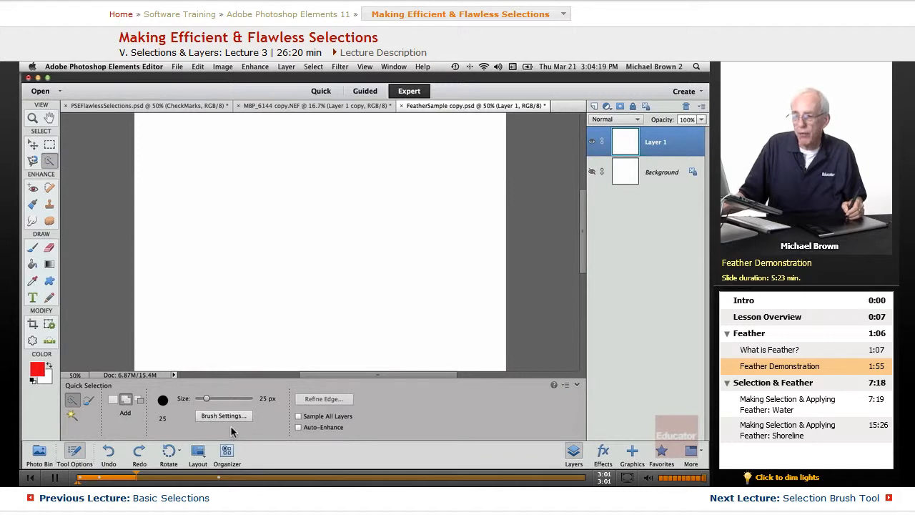
left_click(310, 257)
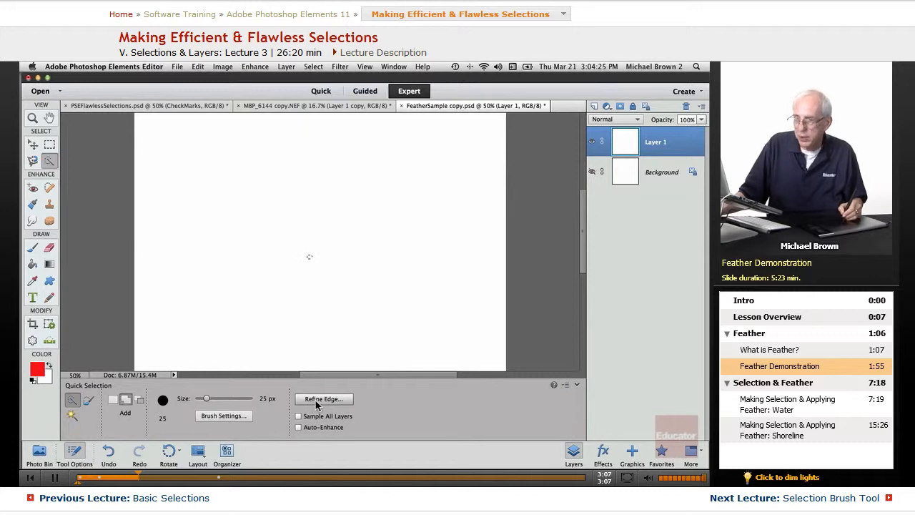
left_click(72, 416)
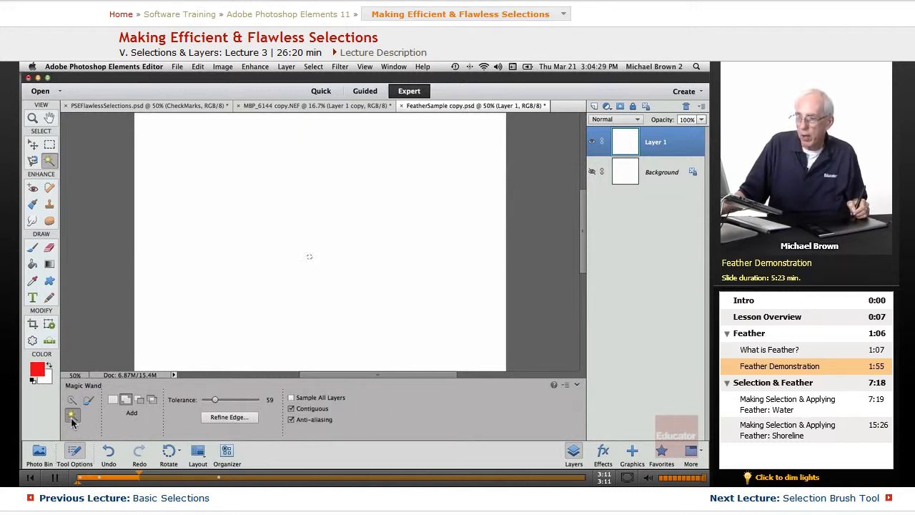
left_click(298, 254)
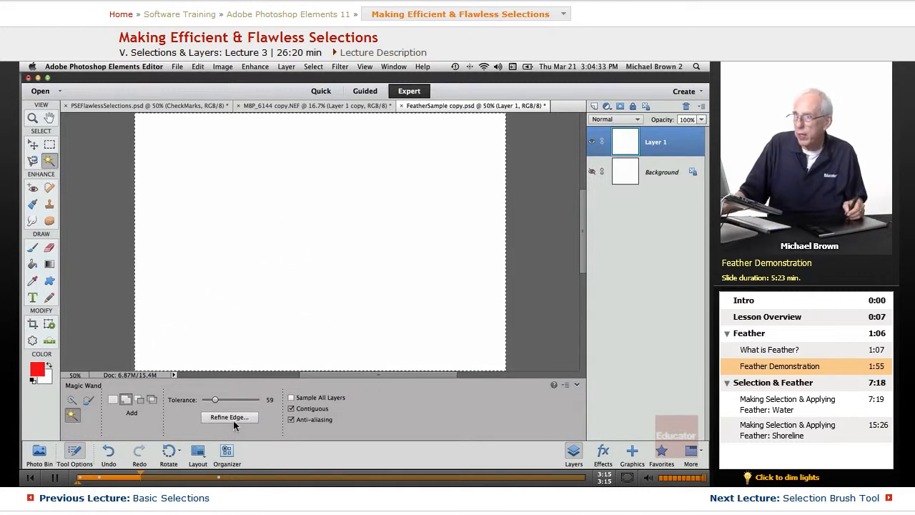
left_click(314, 67)
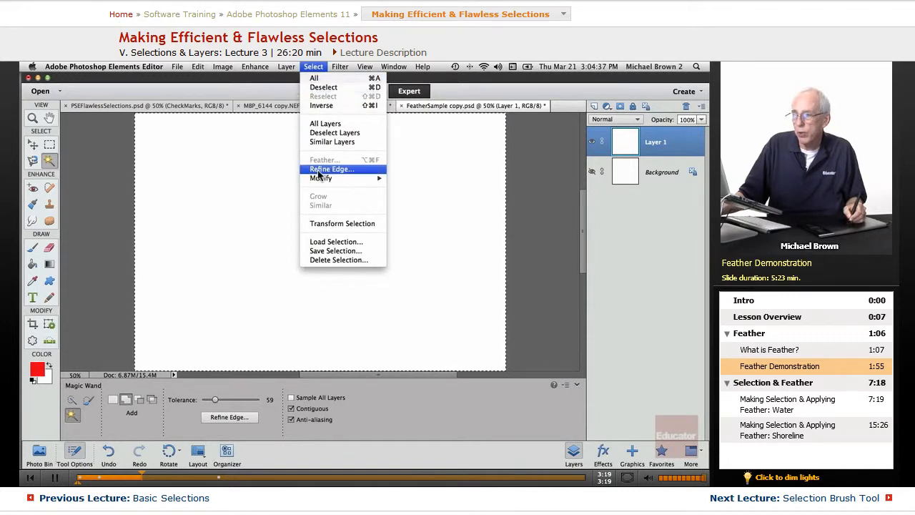
Open Refine Edge, cancel it without changes, and hide Tool Options
left_click(313, 69)
left_click(235, 420)
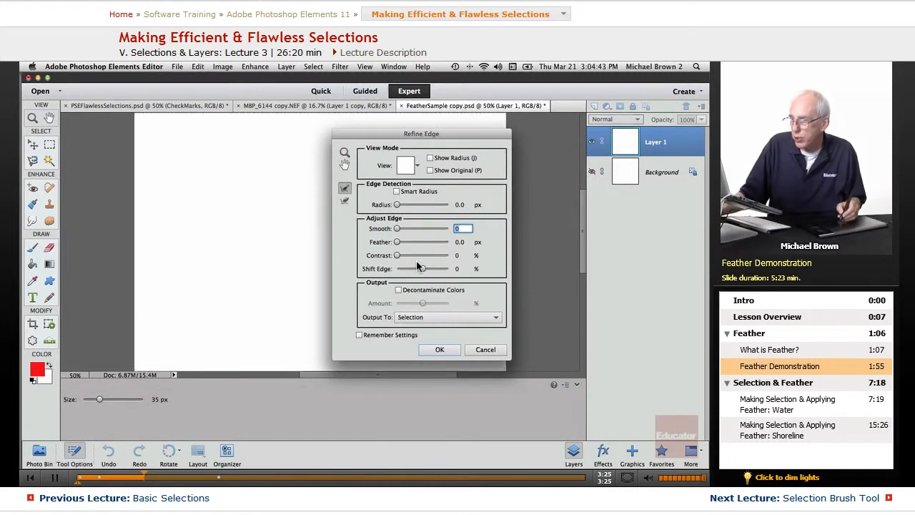
left_click(484, 350)
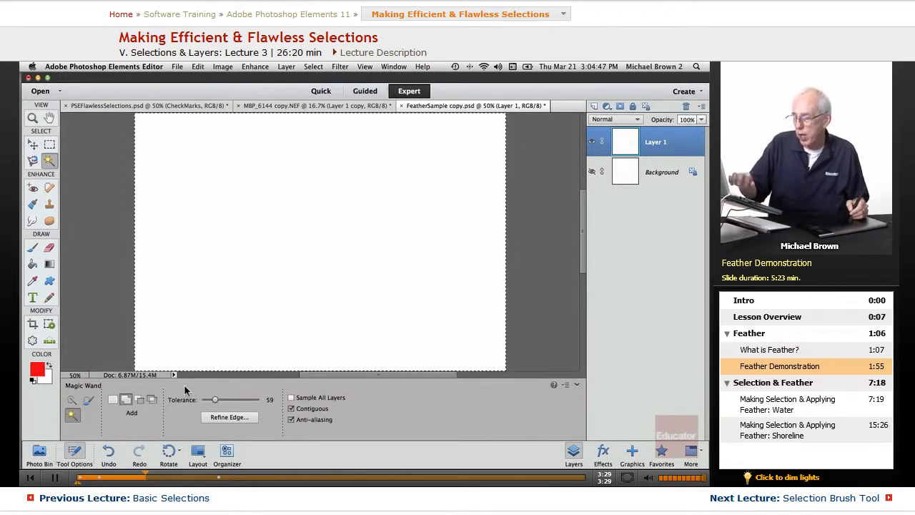
left_click(75, 452)
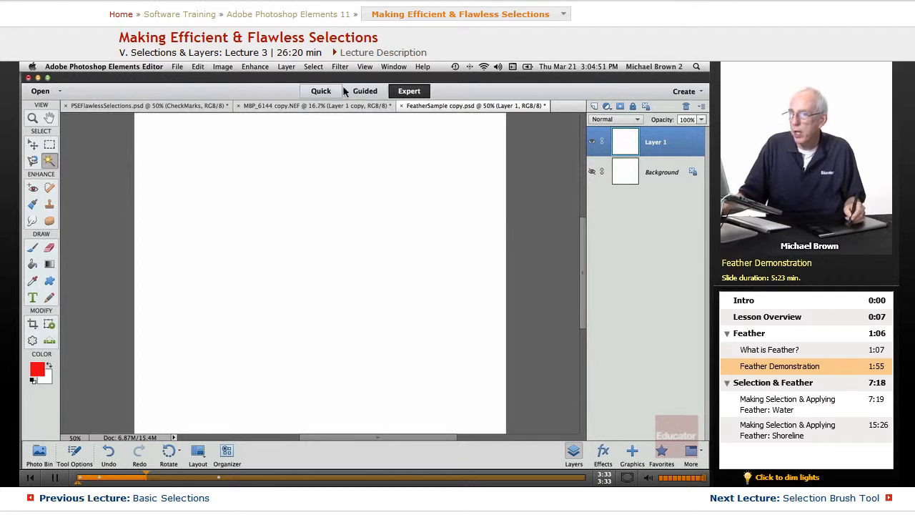
Load the saved selection '0' to get a circular selection
left_click(313, 67)
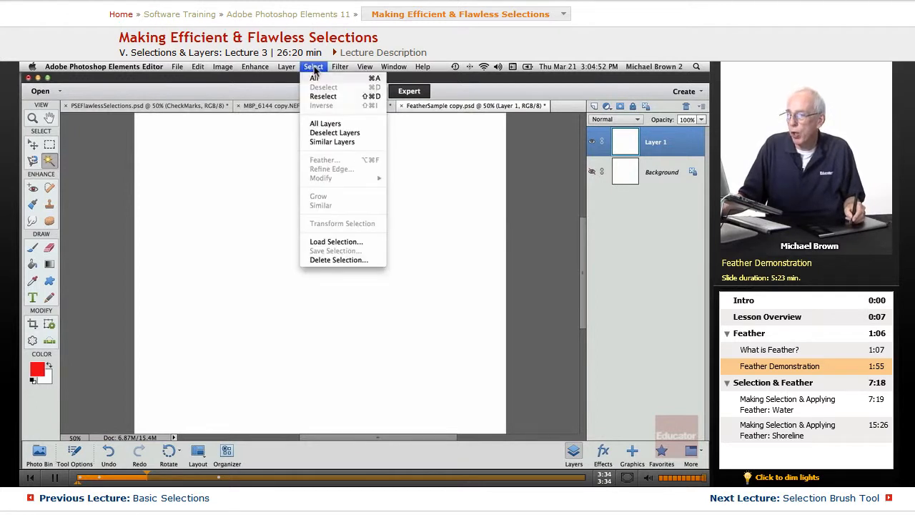
left_click(325, 244)
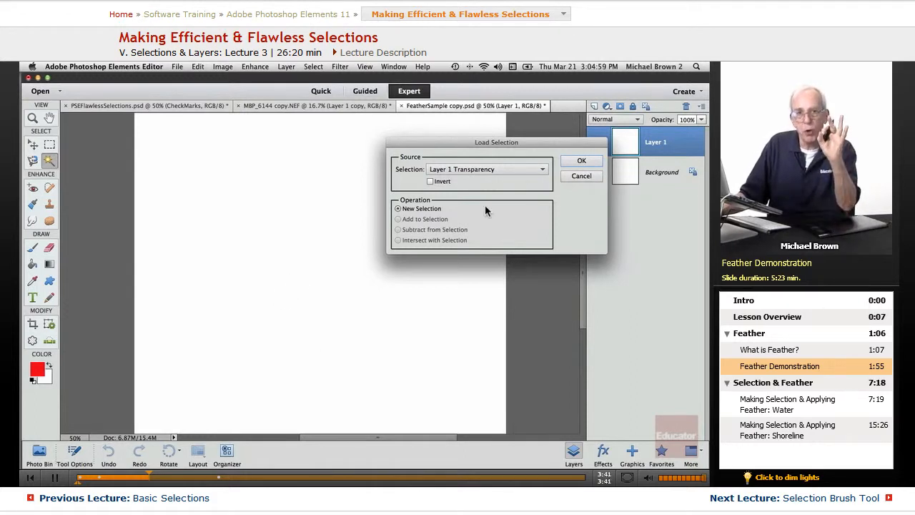
left_click(459, 171)
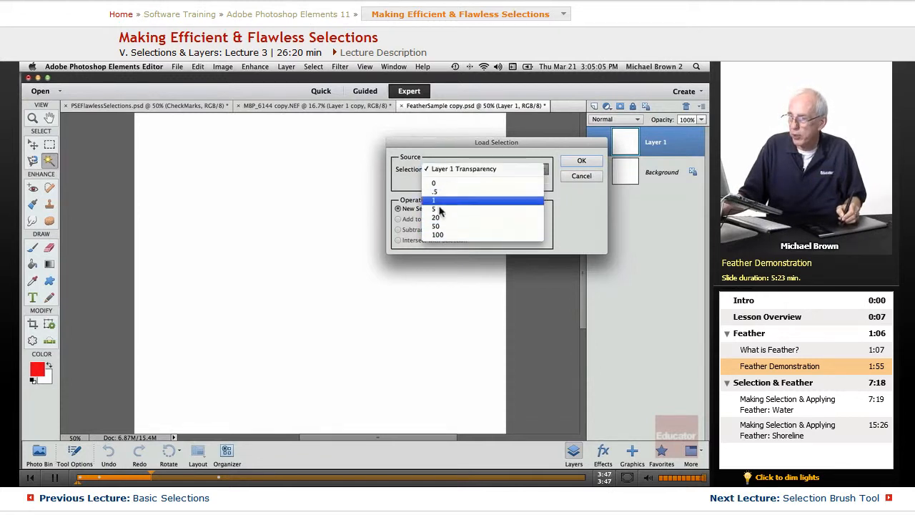
left_click(436, 183)
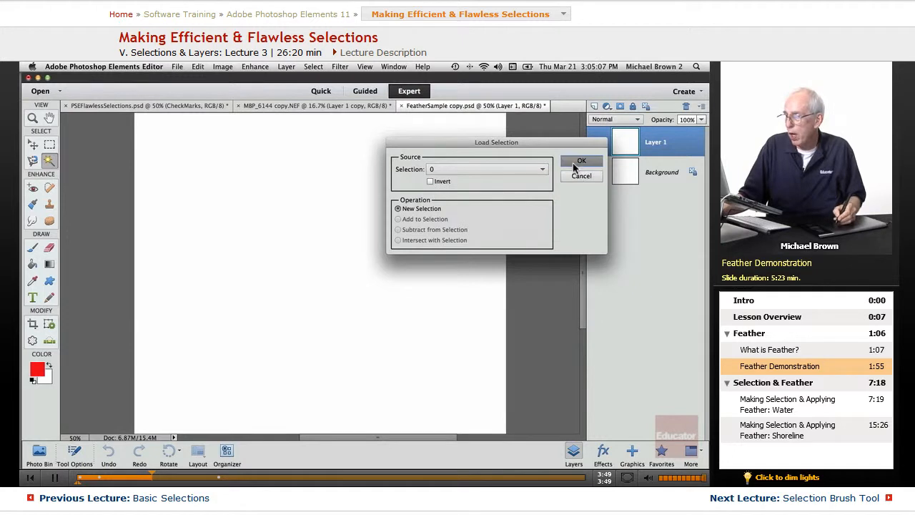
left_click(579, 162)
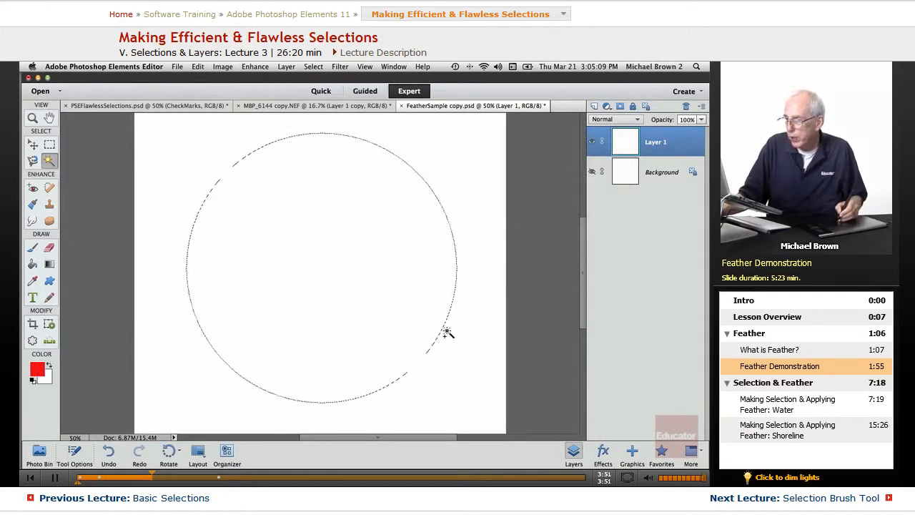
Zoom in and use the Selection Brush in Mask mode to black out everything outside the circle
key("super+plus")
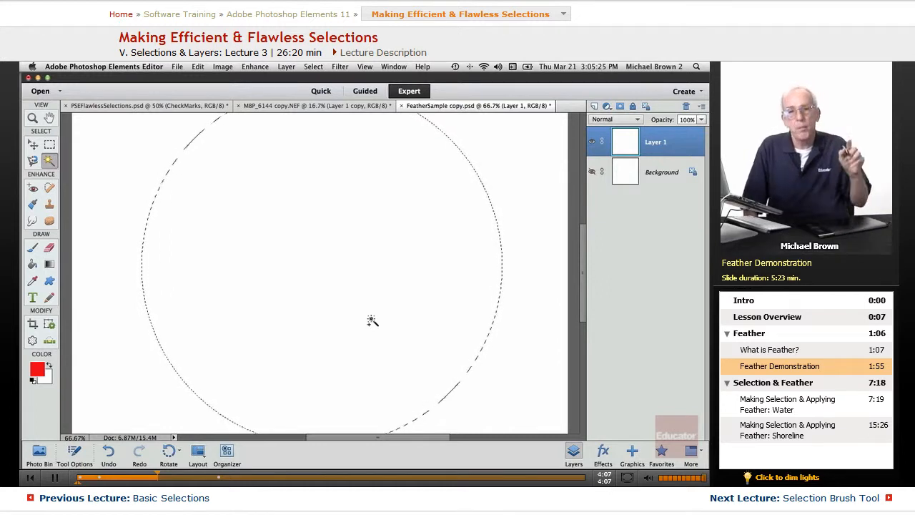
left_click(50, 164)
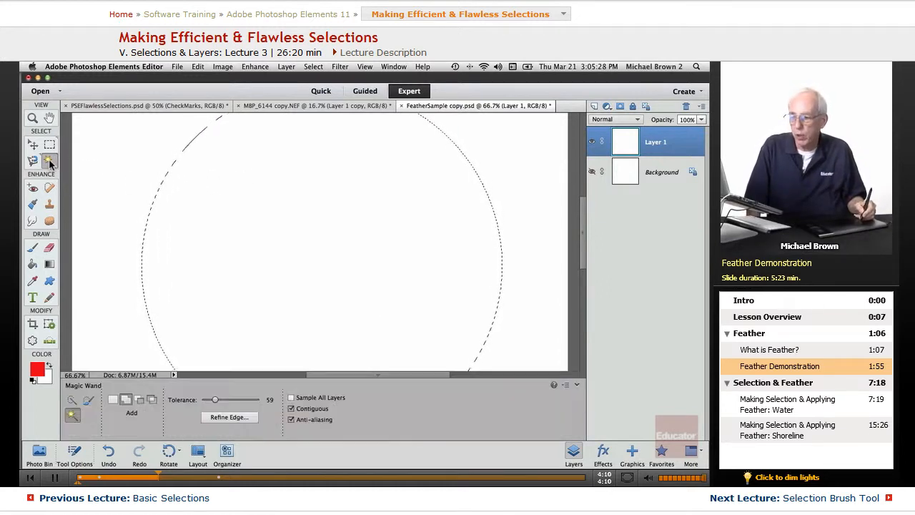
left_click(89, 404)
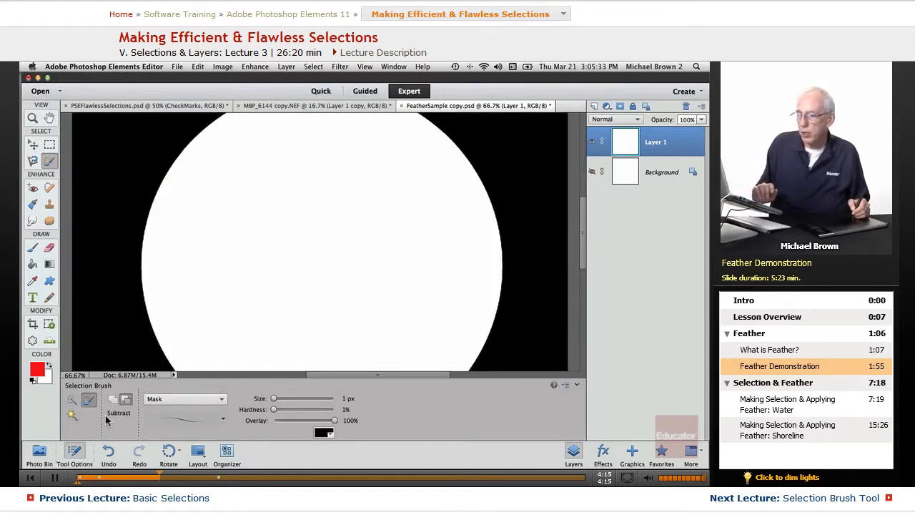
Zoom and pan to the circle's stair-stepped edge, undoing the stray Selection Brush mark
left_click(75, 452)
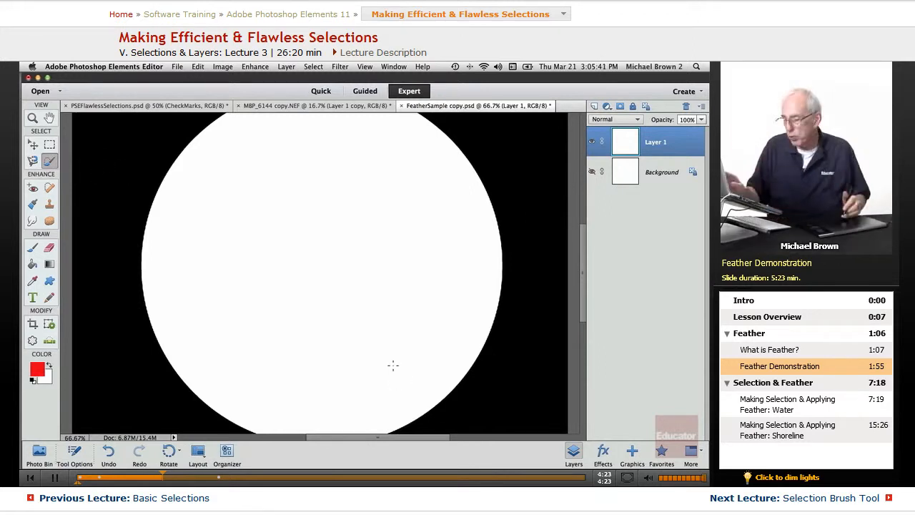
key("super+=")
key("super+=")
key("super+=")
key("super+=")
key("super+=")
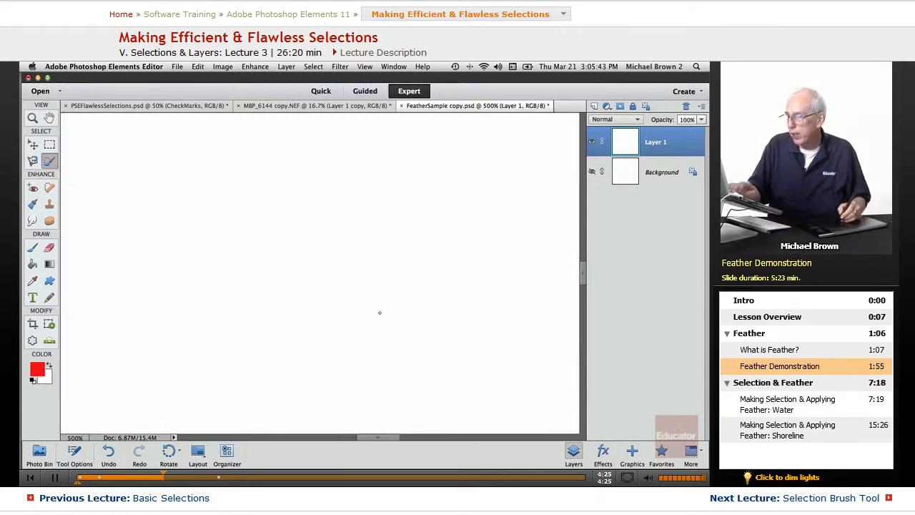
left_click_drag(417, 192, 267, 322)
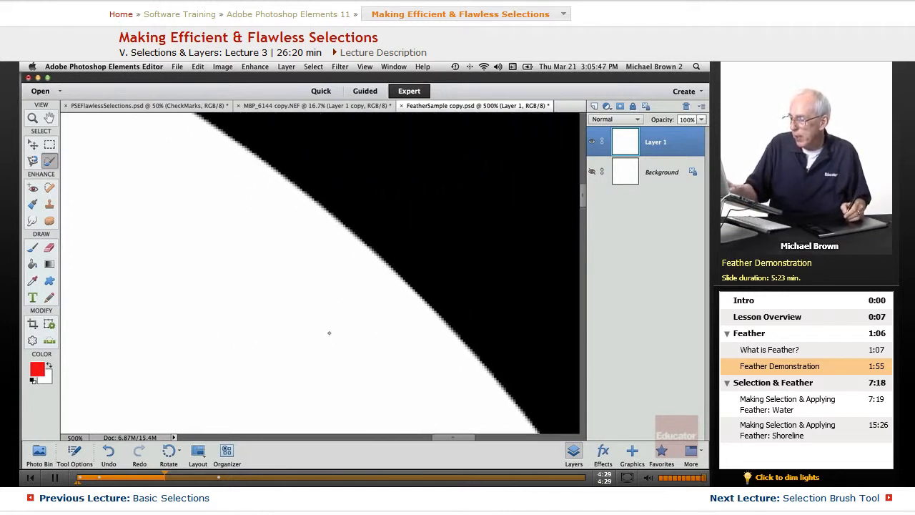
key("super+=")
key("super+=")
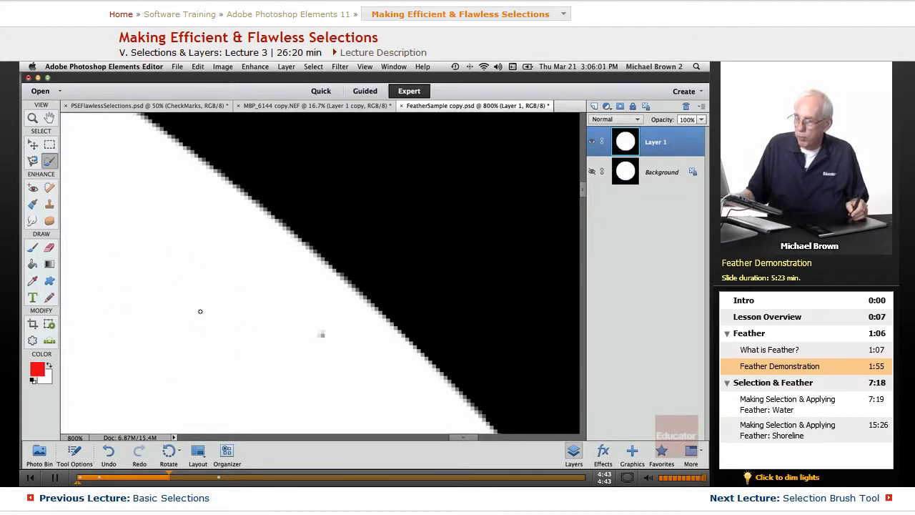
key("super+z")
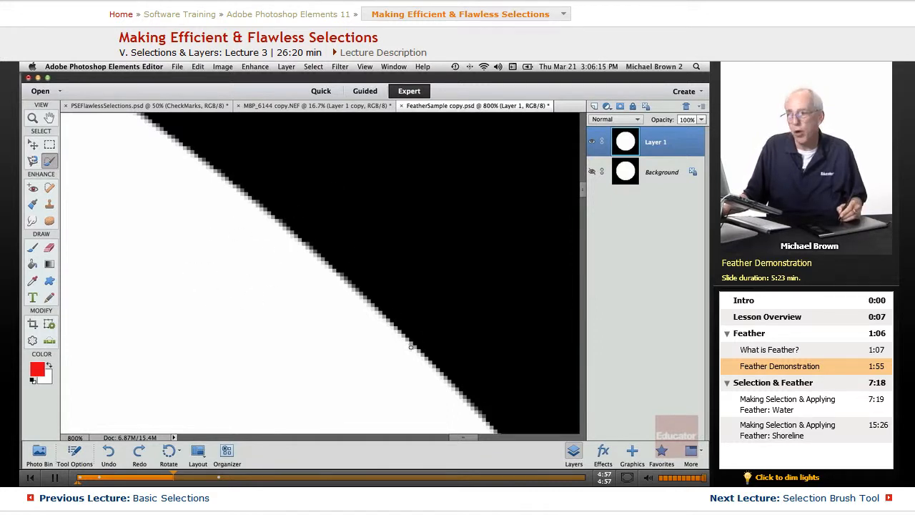
Load the saved selection '1' to apply a 1-pixel feather to the circle
left_click(316, 67)
left_click(317, 67)
left_click(318, 67)
left_click(323, 244)
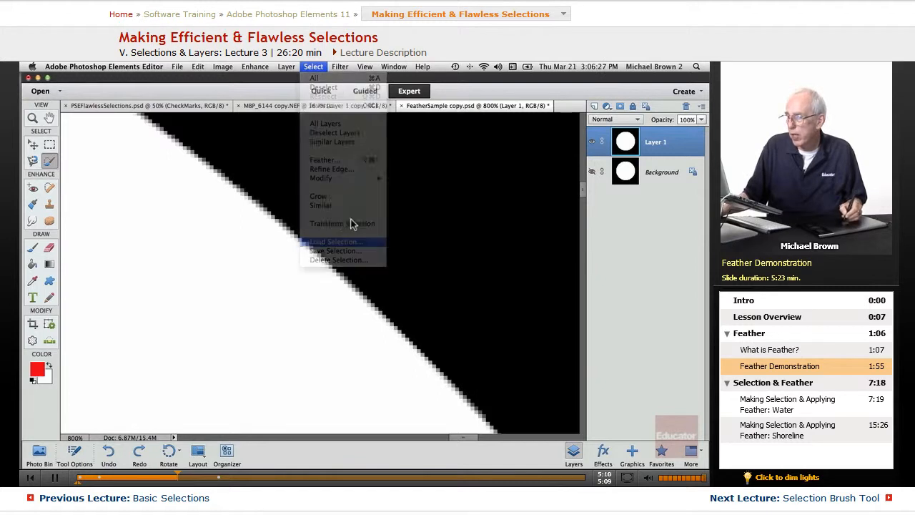
left_click(452, 172)
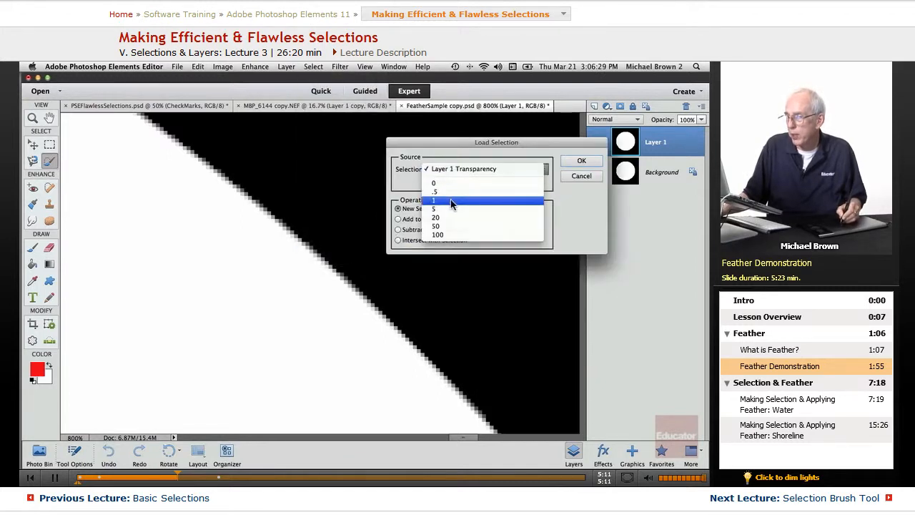
left_click(451, 201)
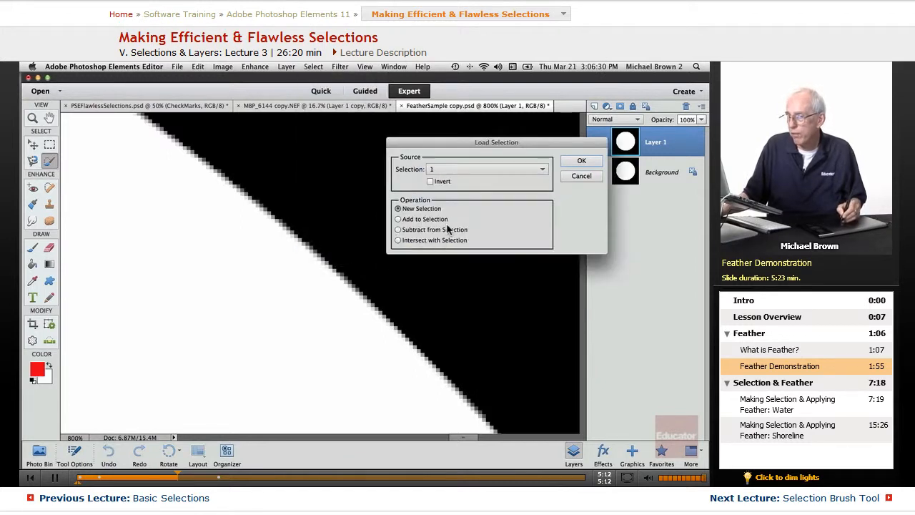
left_click(582, 161)
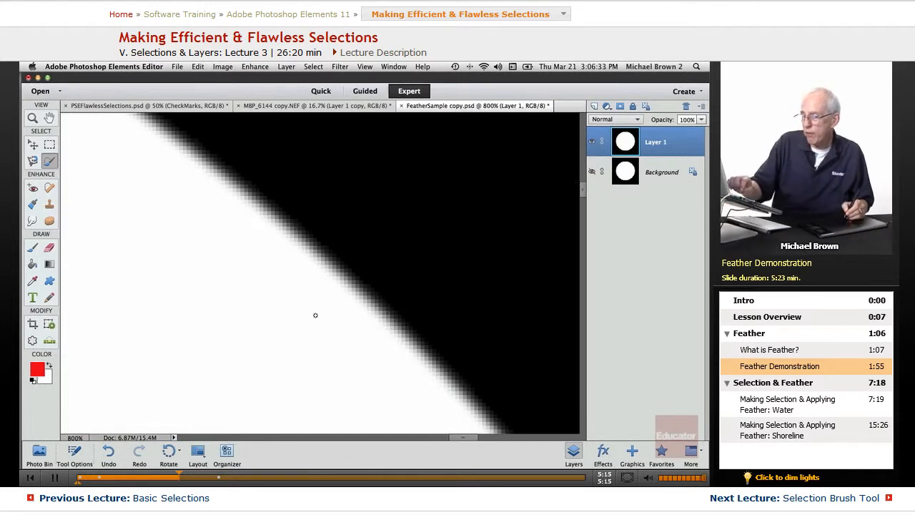
Toggle the 1-pixel feather with undo/redo, zoom to 200%, and finish with it undone
key("super+z")
key("super+y")
key("super+z")
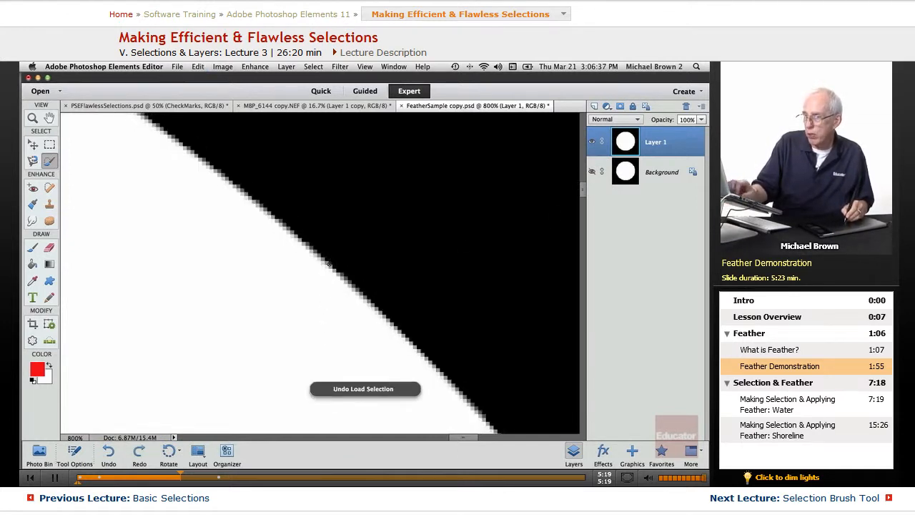
key("super+y")
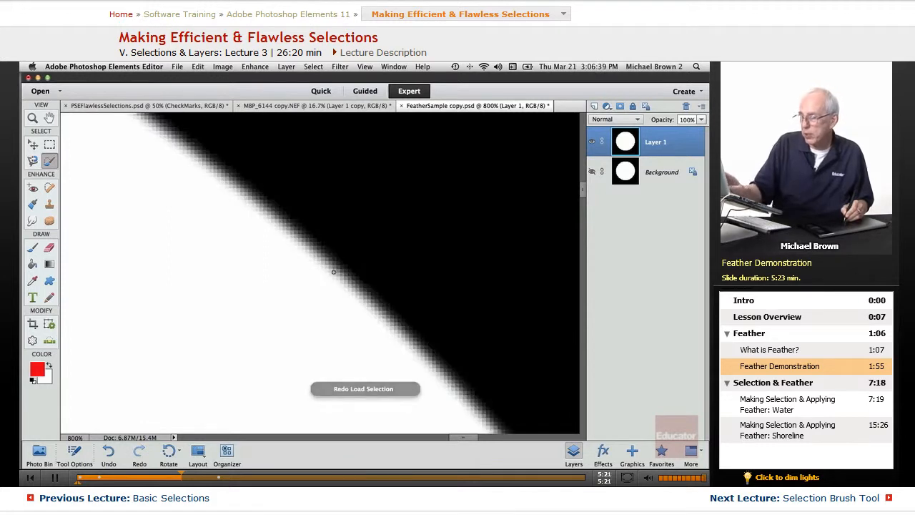
key("super+minus")
key("super+minus")
key("super+minus")
key("super+minus")
key("super+minus")
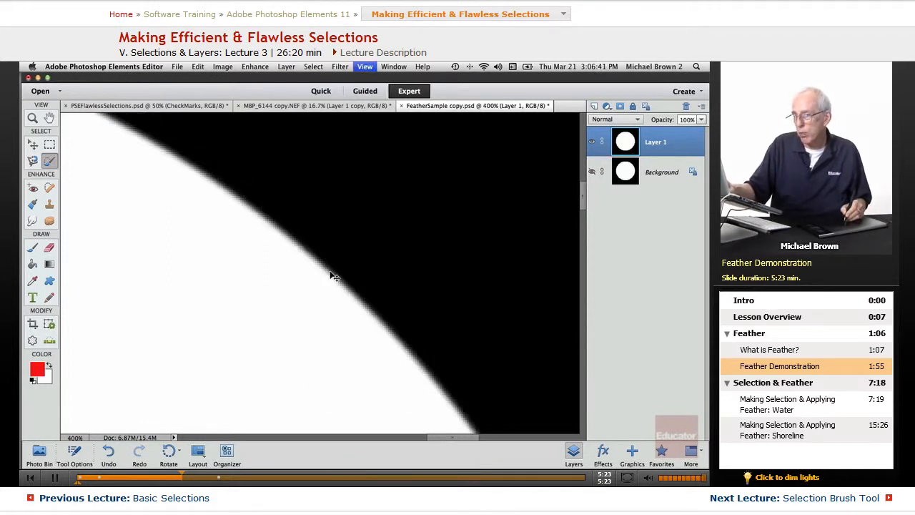
key("super+z")
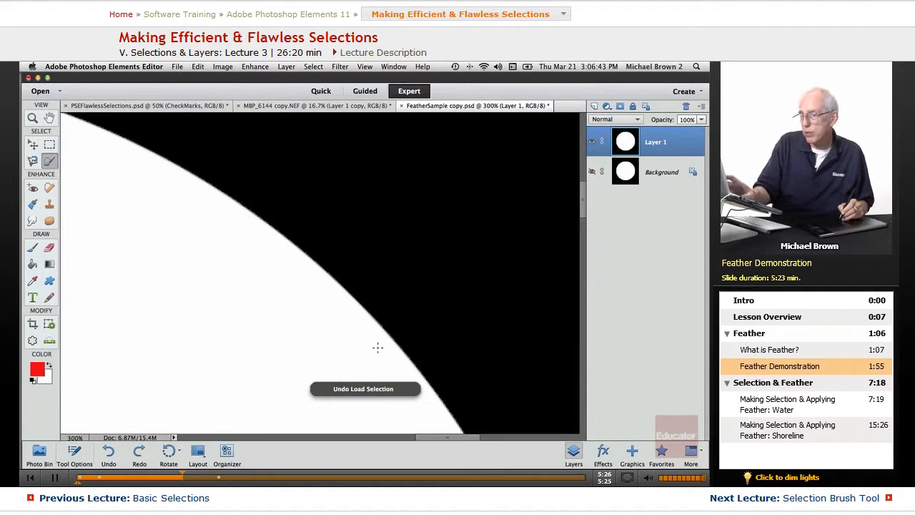
key("super+y")
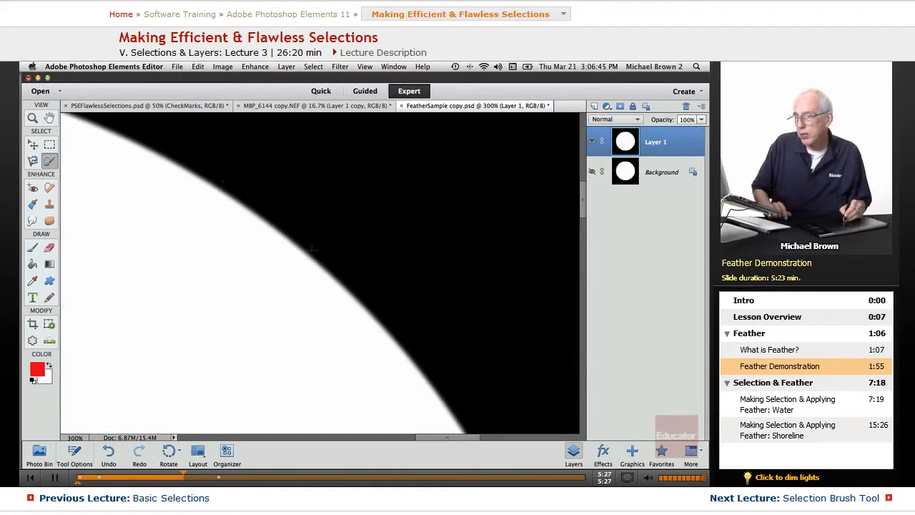
key("super+minus")
key("super+minus")
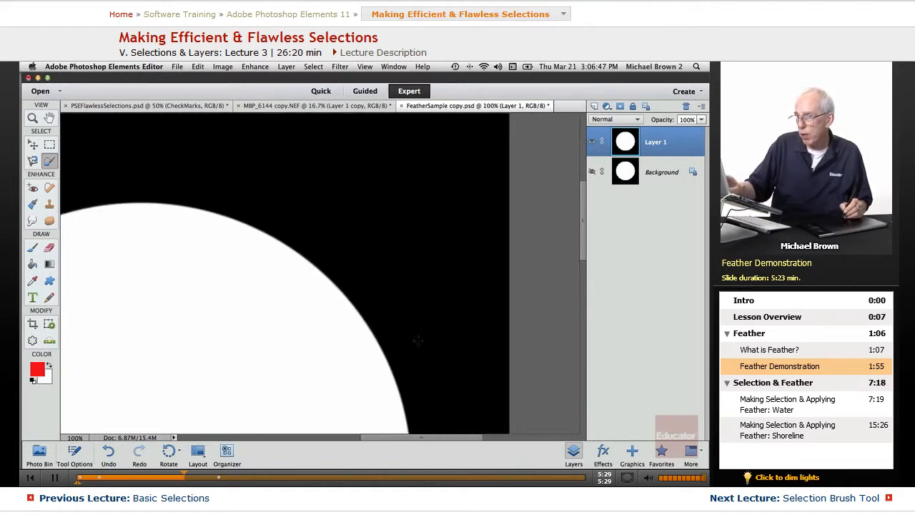
key("super+plus")
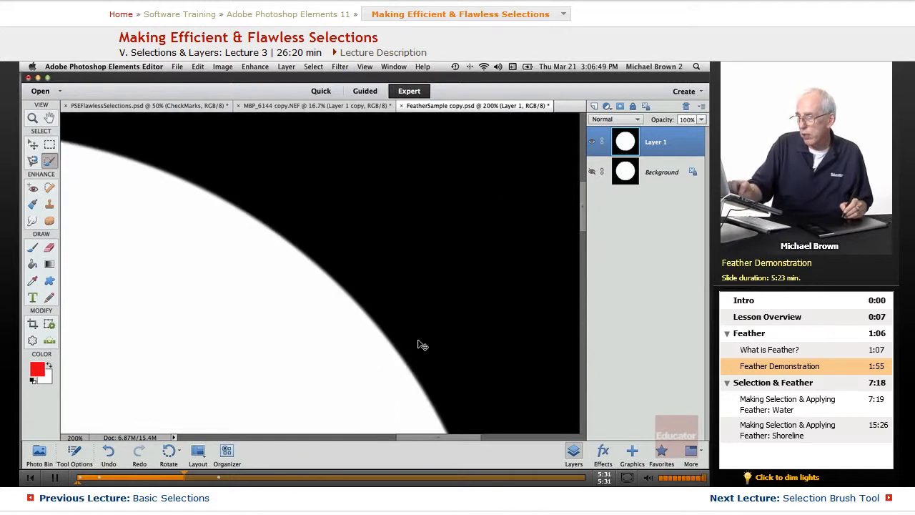
key("super+z")
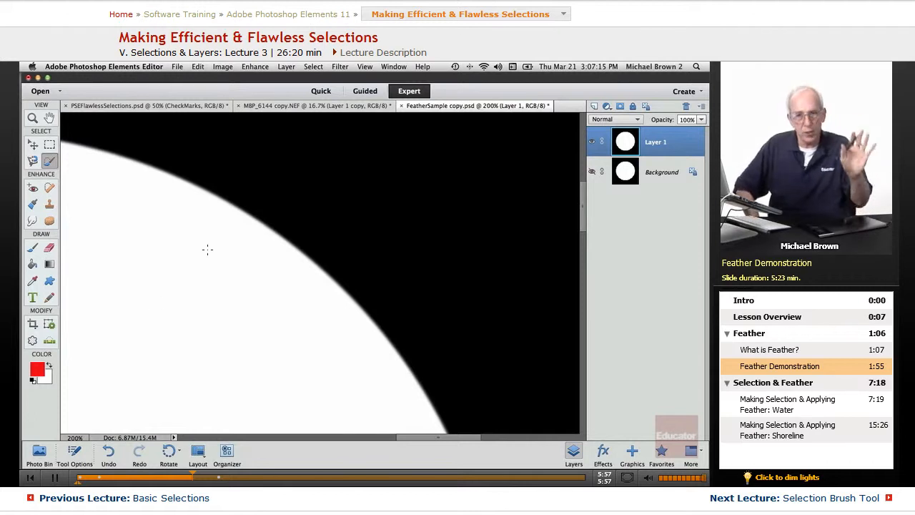
Load saved selection '5', compare its 5-pixel feather via undo/redo, then undo it
left_click(314, 66)
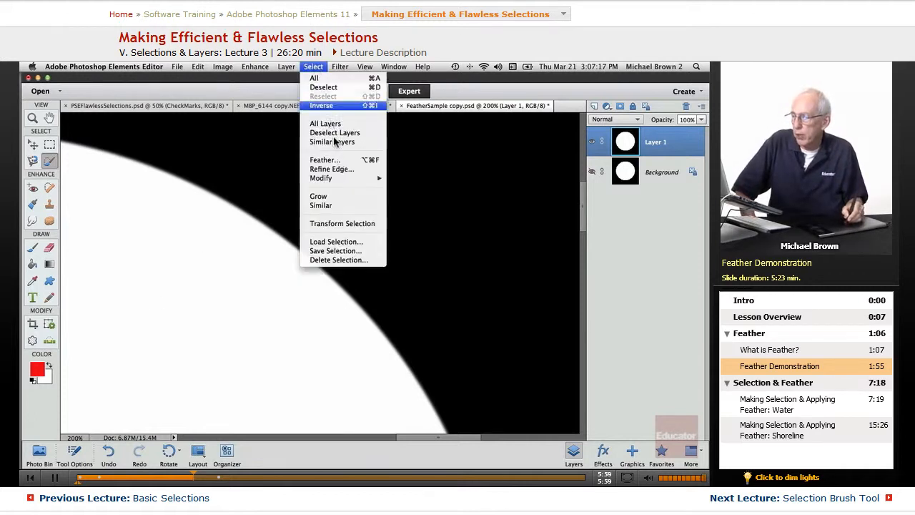
left_click(348, 242)
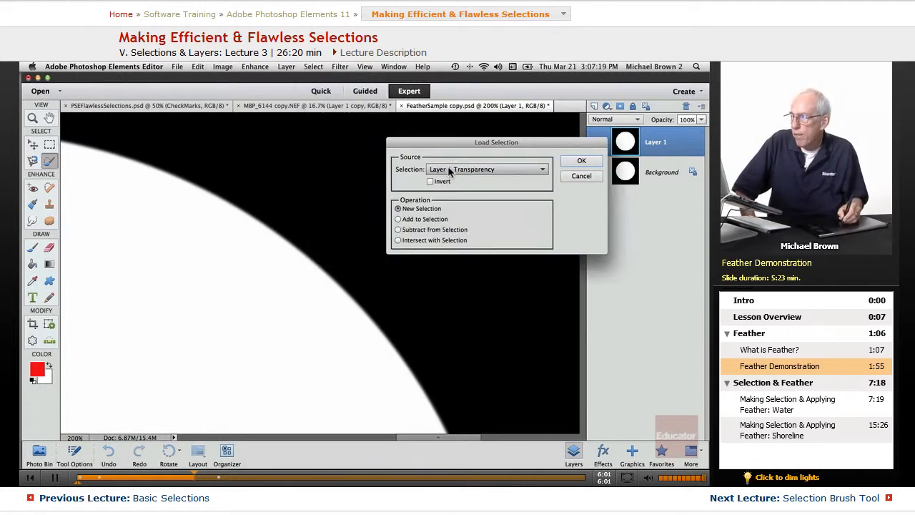
left_click(452, 171)
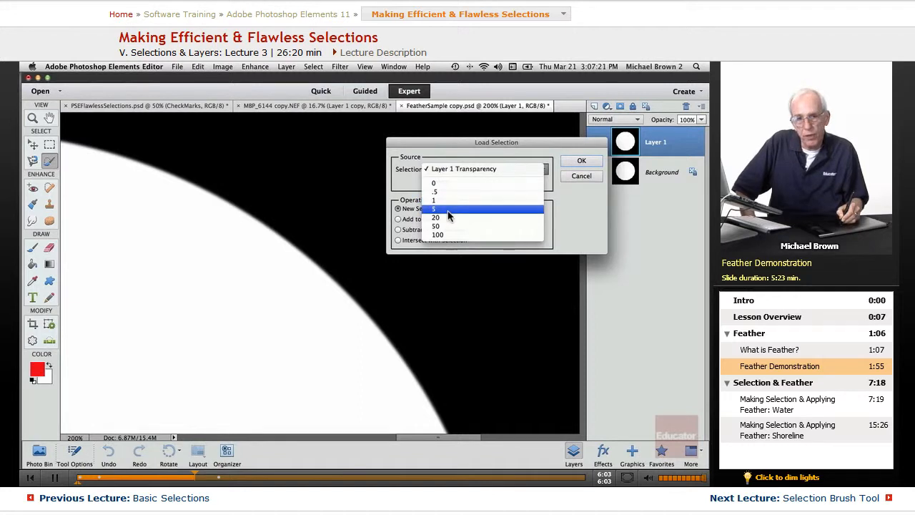
left_click(448, 210)
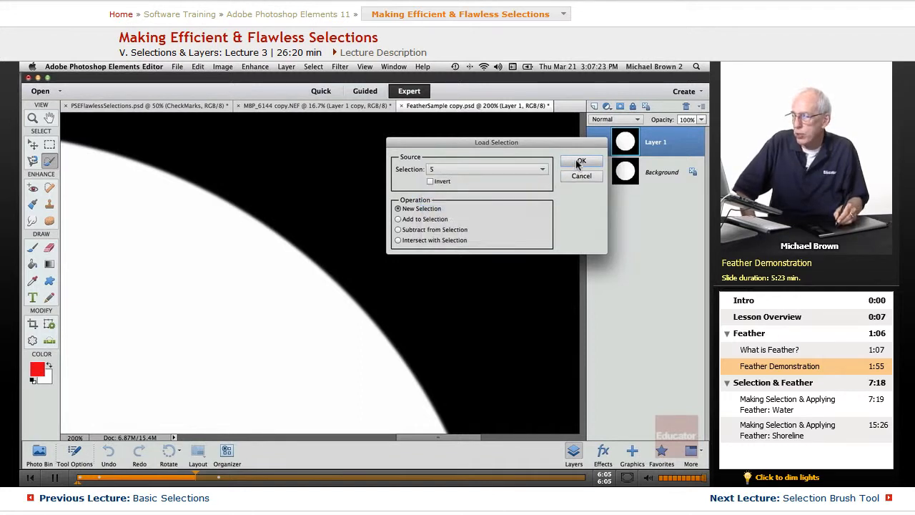
left_click(581, 161)
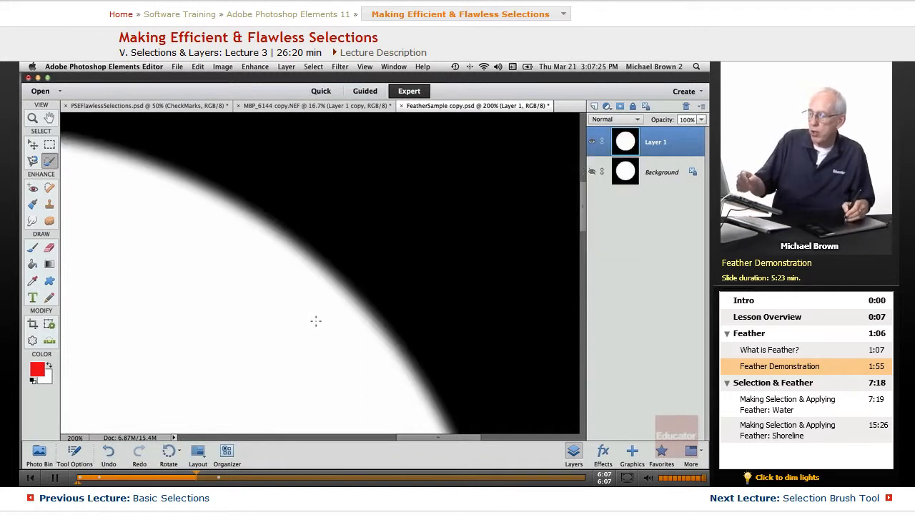
key("super+z")
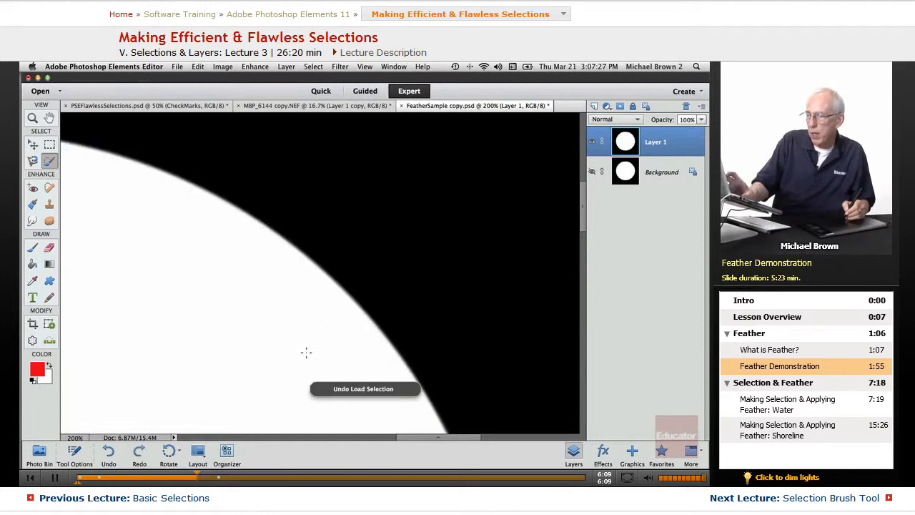
key("super+y")
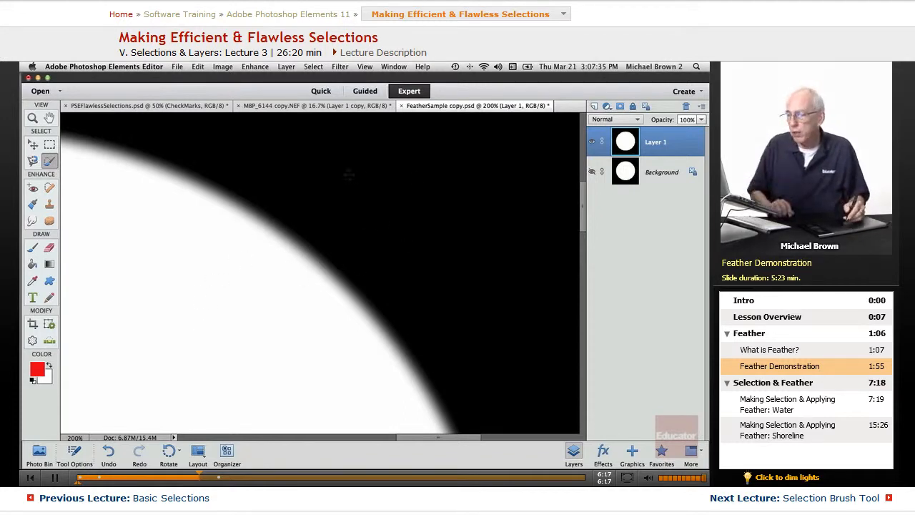
key("super+z")
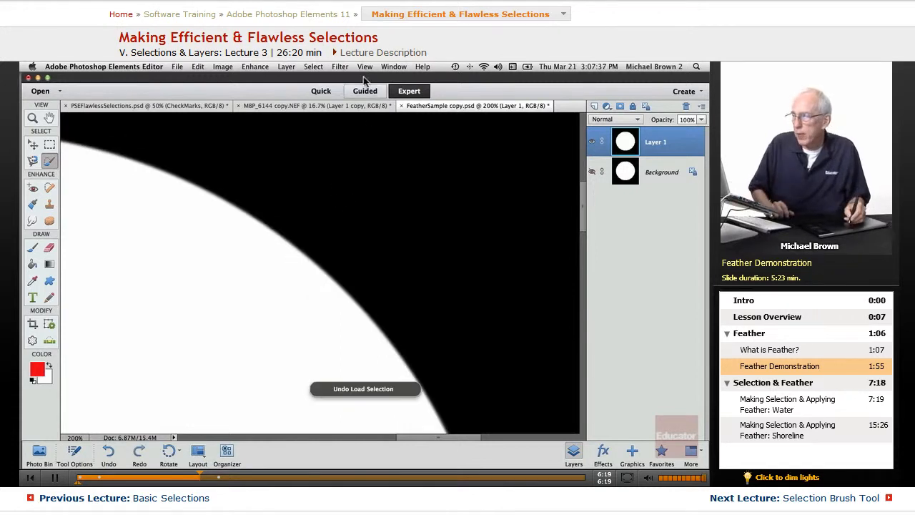
Load saved selection '20', apply the 20-pixel feather, and zoom out to 66.7%
left_click(314, 67)
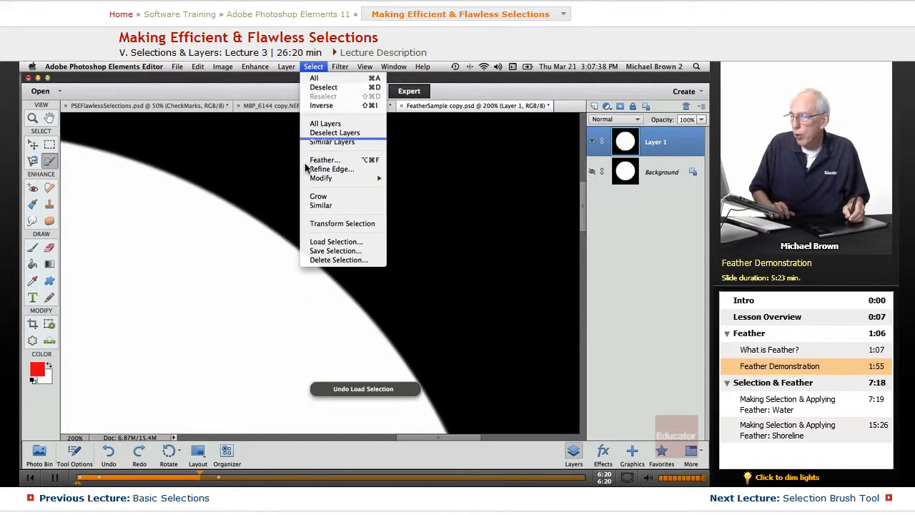
left_click(318, 241)
left_click(448, 170)
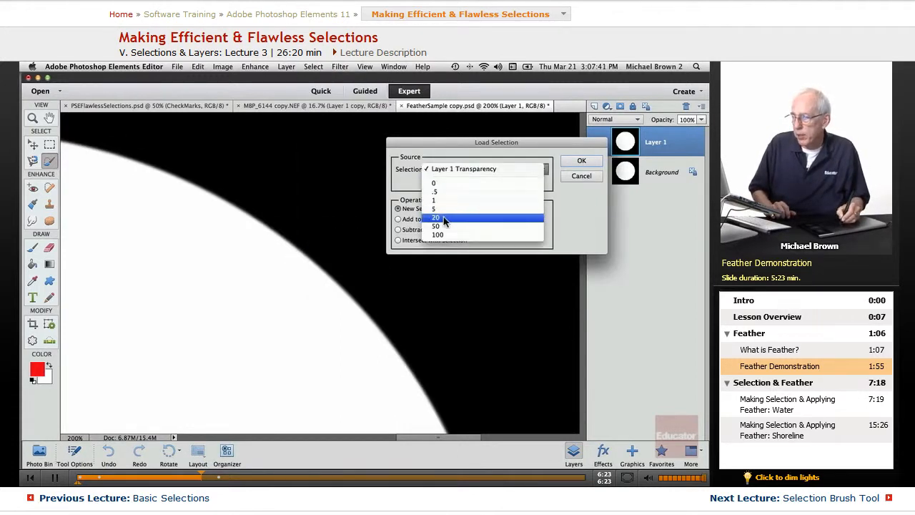
left_click(480, 219)
left_click(573, 161)
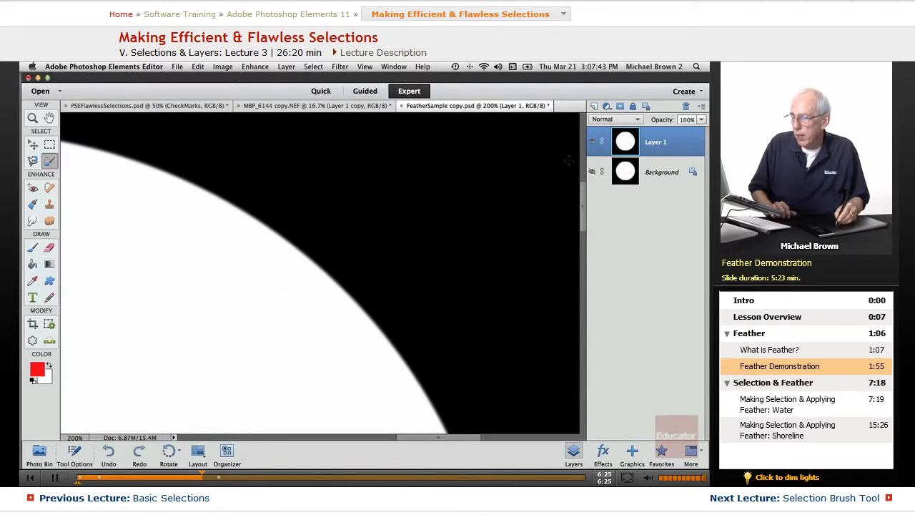
key("super+BackSpace")
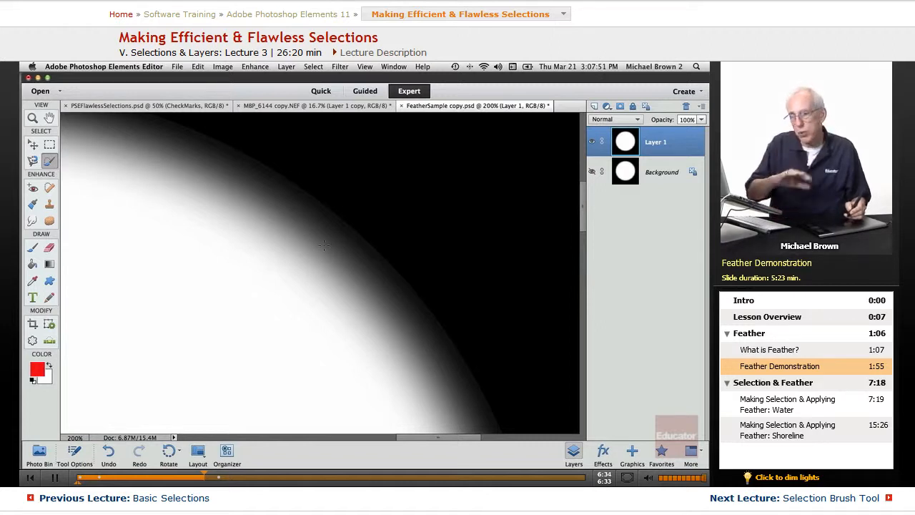
key("super+minus")
key("super+minus")
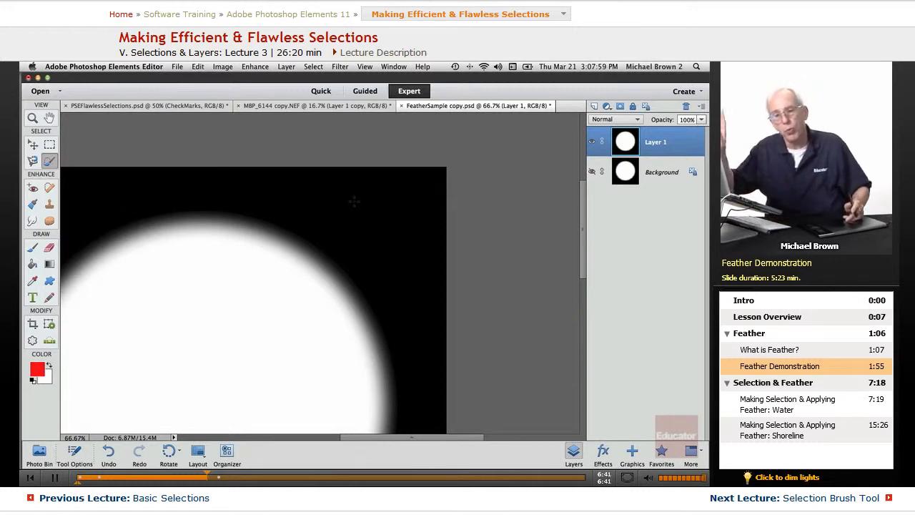
Toggle the 20-pixel feather off and on, then undo it
key("super+z")
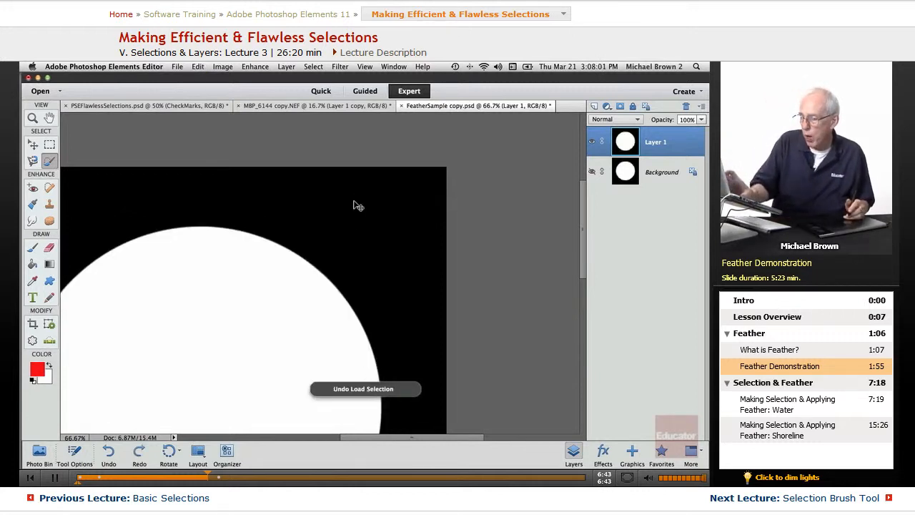
key("super+y")
key("super+z")
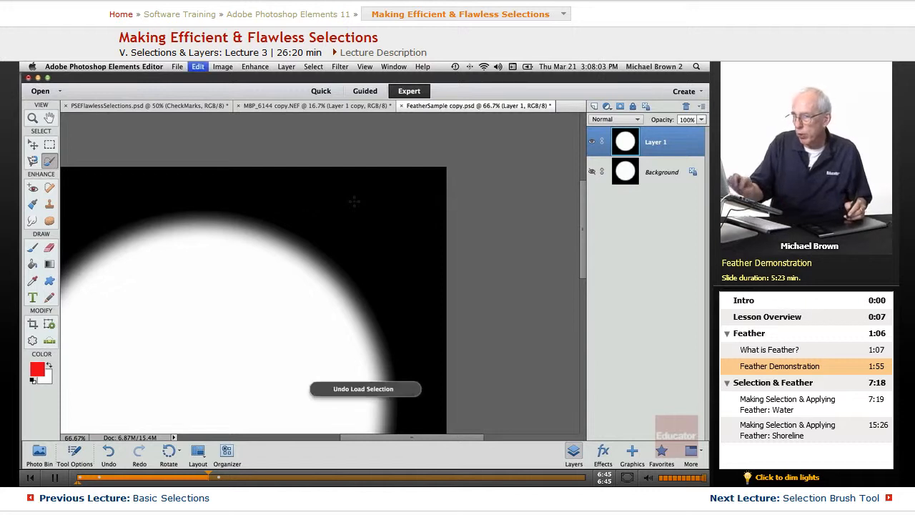
Load saved selection '100', compare its 100-pixel feather via undo/redo, ending undone
left_click(313, 66)
left_click(333, 246)
left_click(449, 172)
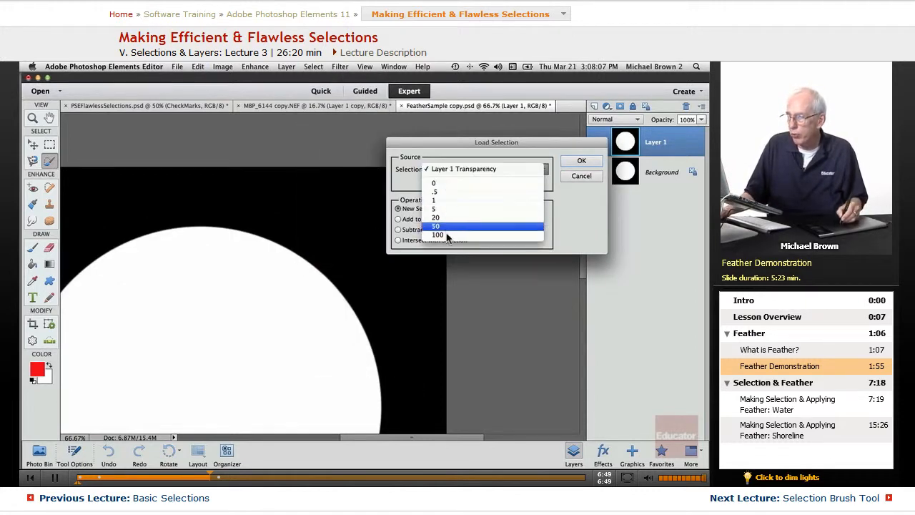
left_click(449, 241)
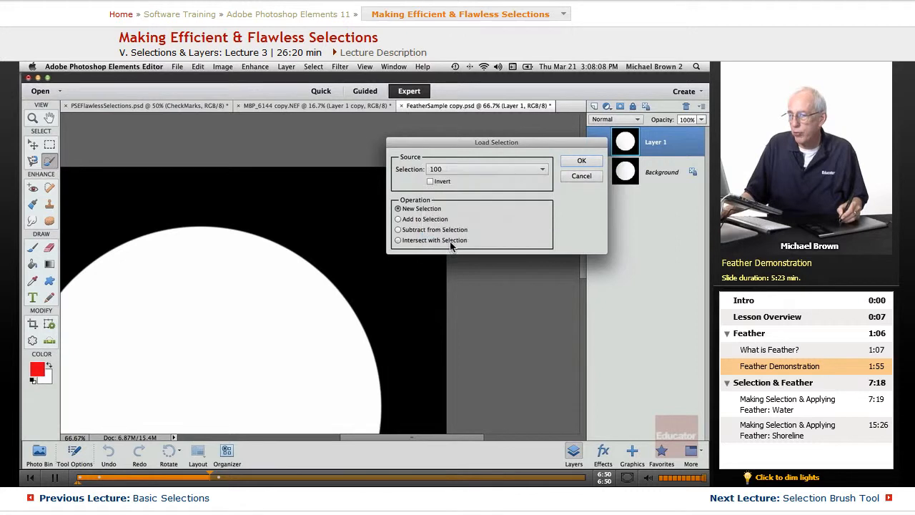
left_click(581, 160)
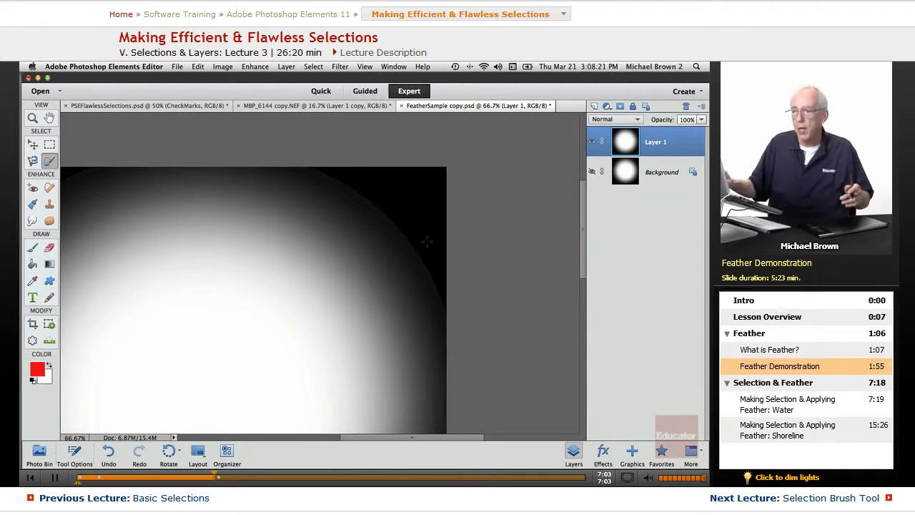
key("super+z")
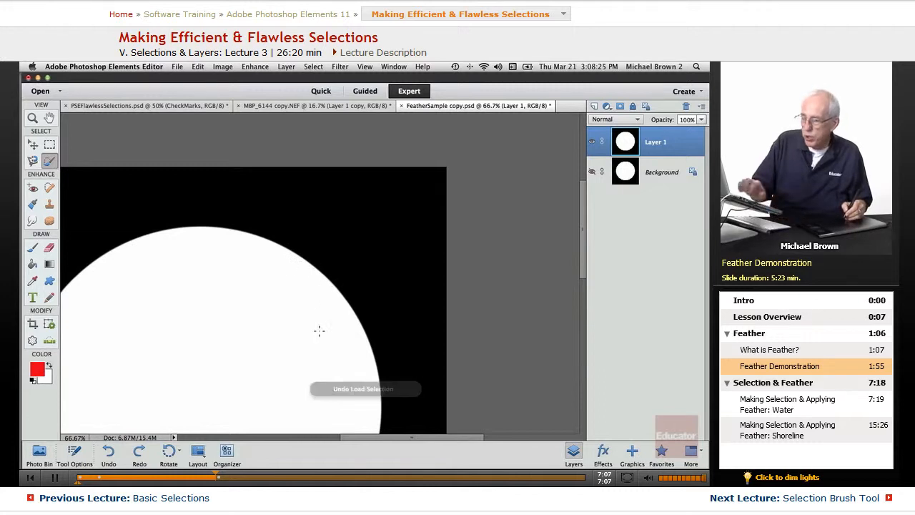
key("super+y")
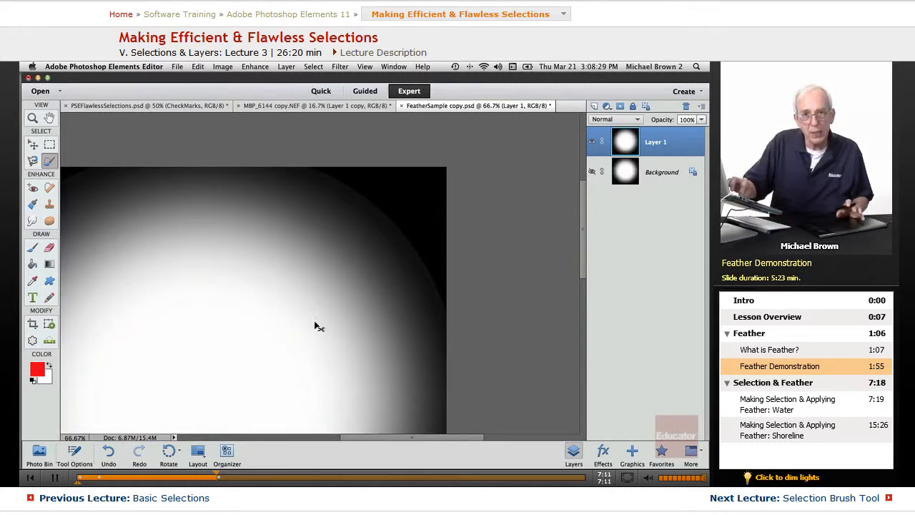
key("super+z")
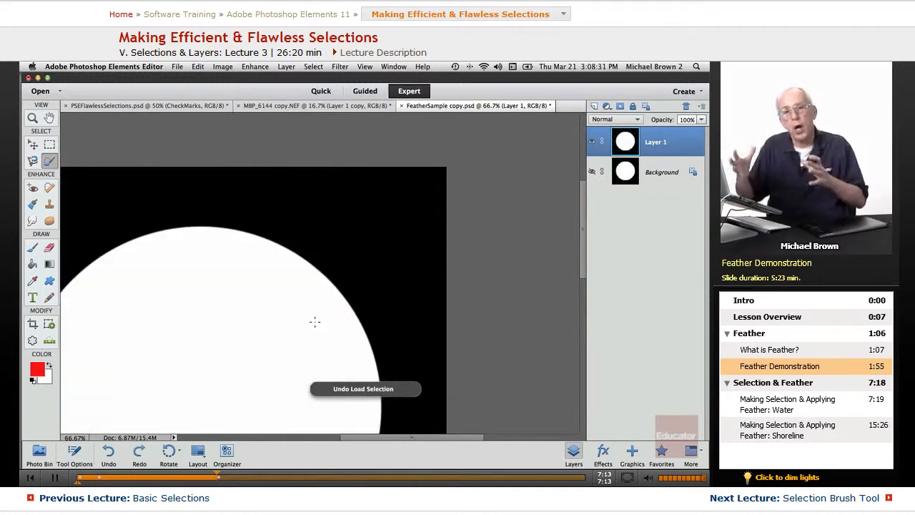